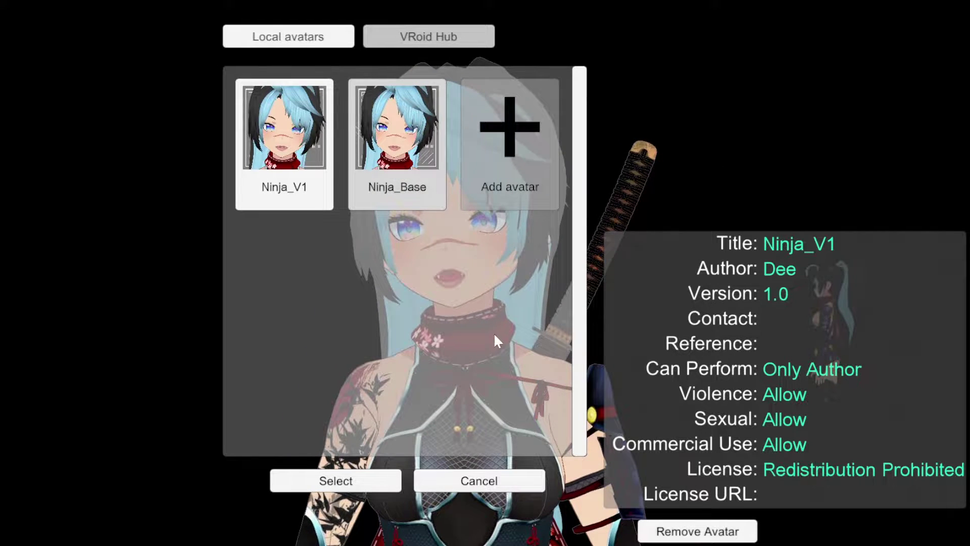
- Load the Ninja_Base avatar from the avatar picker in place of Ninja_V1
click(411, 189)
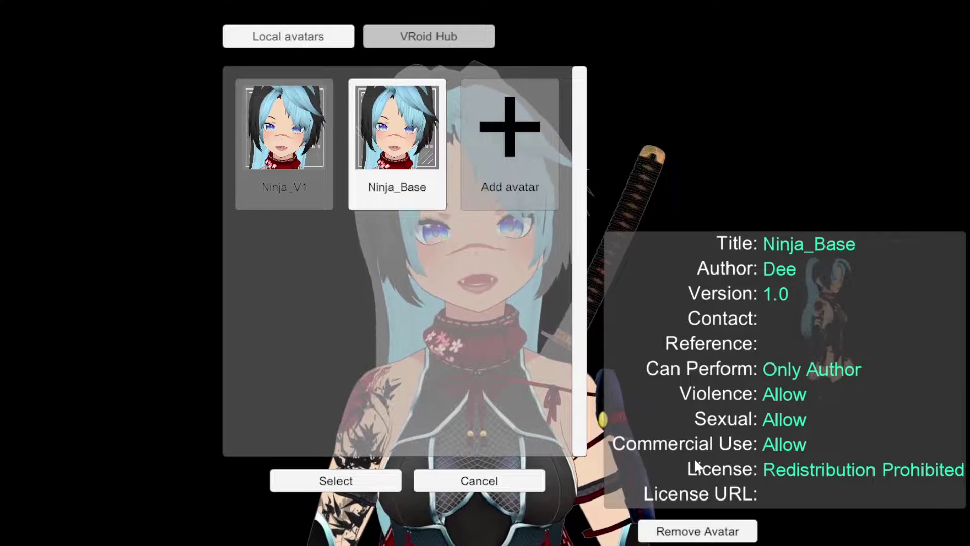
click(388, 484)
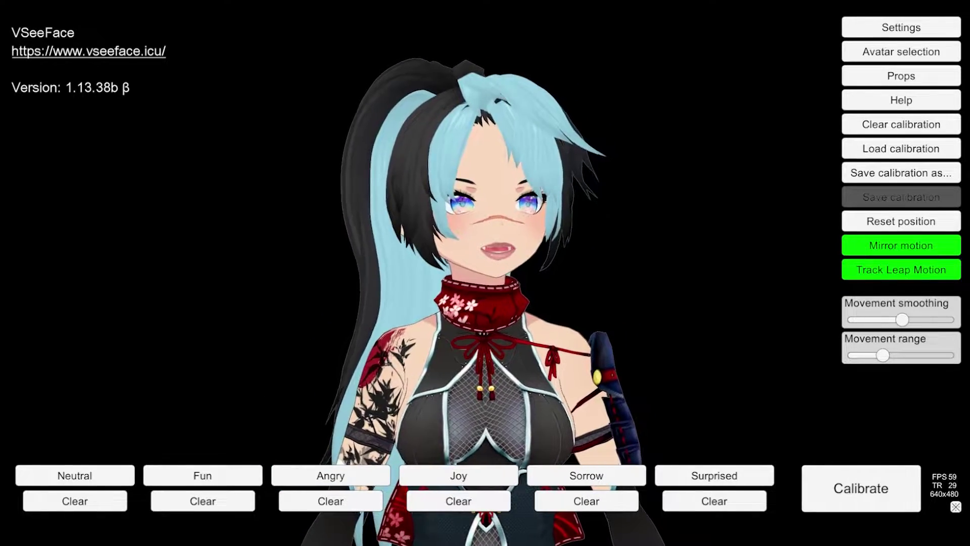
- Open General settings, move it to the upper right, and browse its face tracking, blink, gaze and camera options
click(870, 30)
click(775, 28)
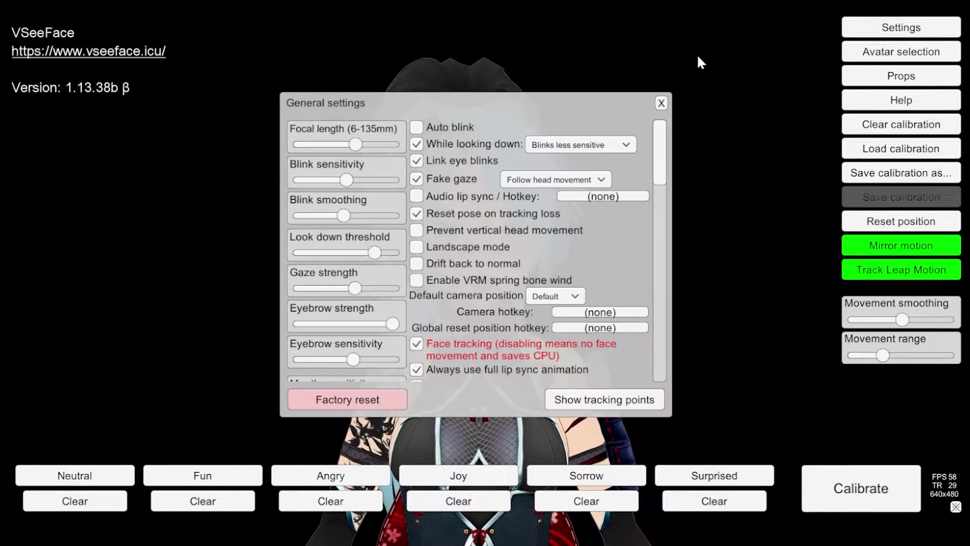
drag(511, 96, 662, 72)
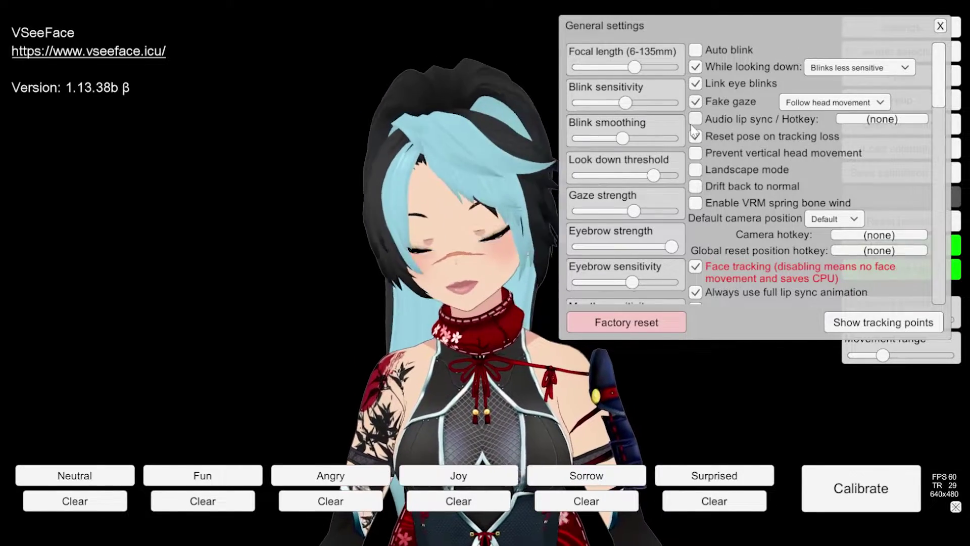
scroll(702, 124, down, 1)
scroll(651, 144, down, 2)
scroll(644, 228, up, 3)
scroll(622, 218, down, 5)
scroll(612, 233, down, 2)
scroll(613, 232, up, 7)
scroll(627, 228, down, 1)
scroll(619, 223, up, 1)
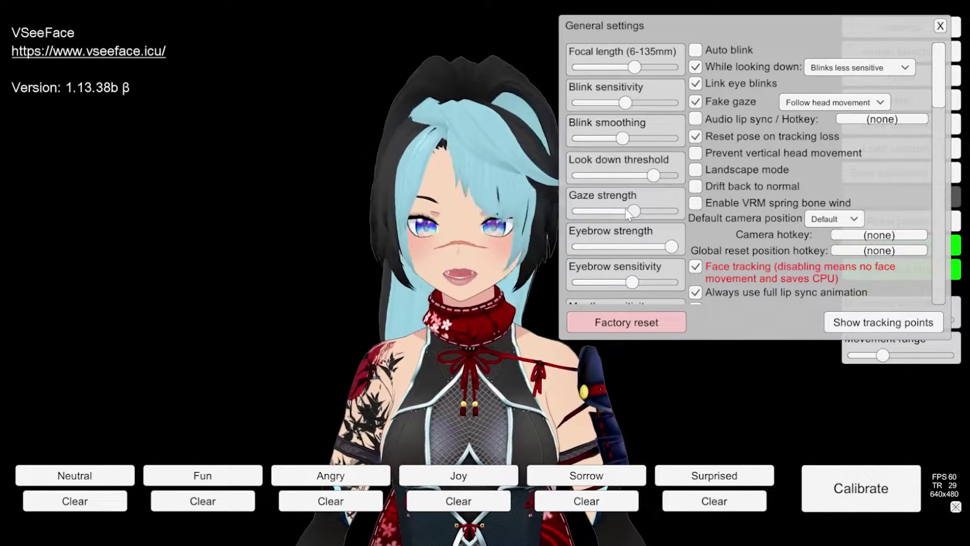
- Close General settings, then review the Expression settings' blinking, mouth, eyebrow and hotkey options and close them
key(Escape)
click(877, 33)
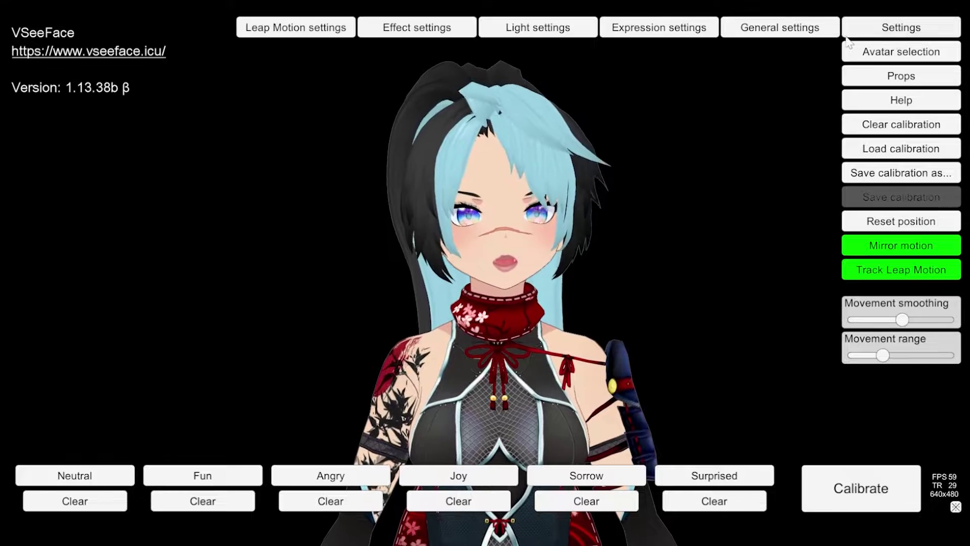
click(659, 27)
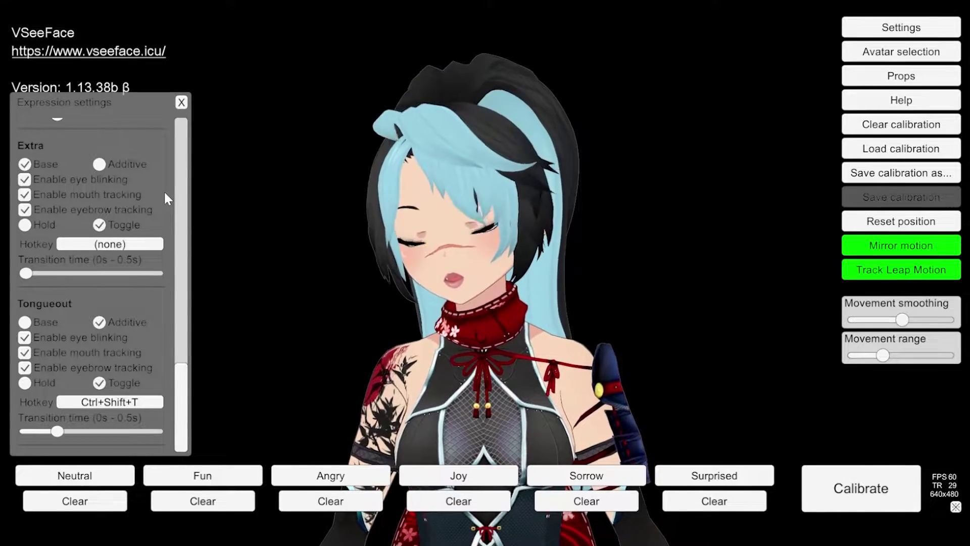
scroll(82, 320, up, 10)
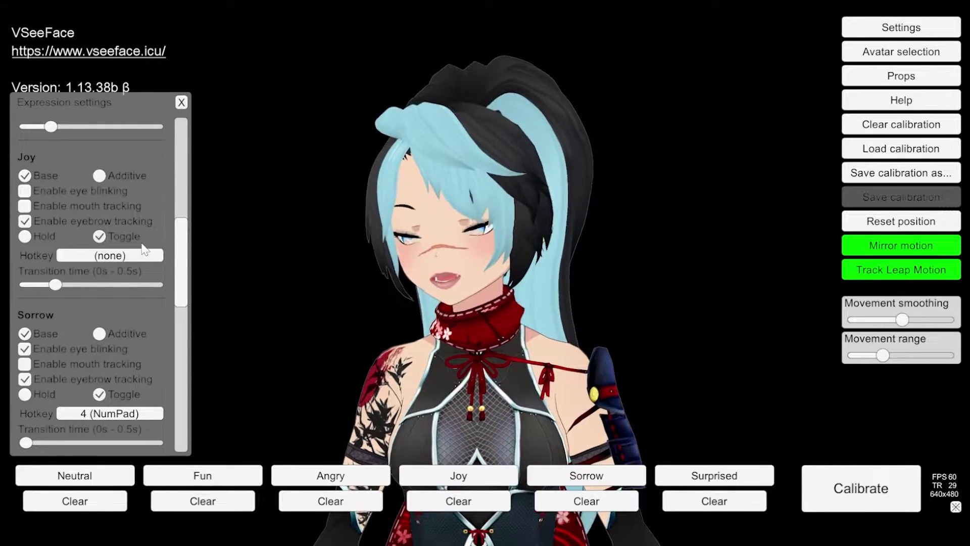
scroll(144, 249, up, 4)
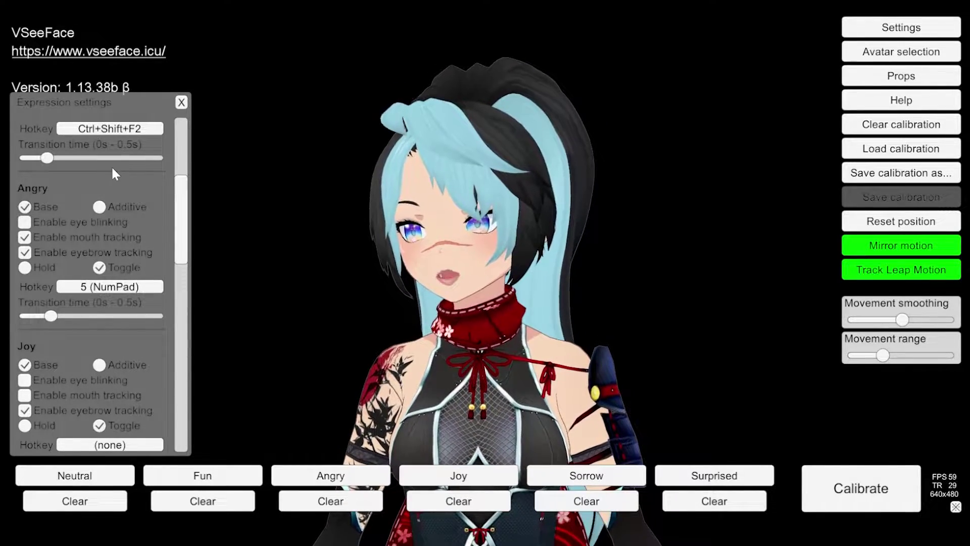
click(182, 103)
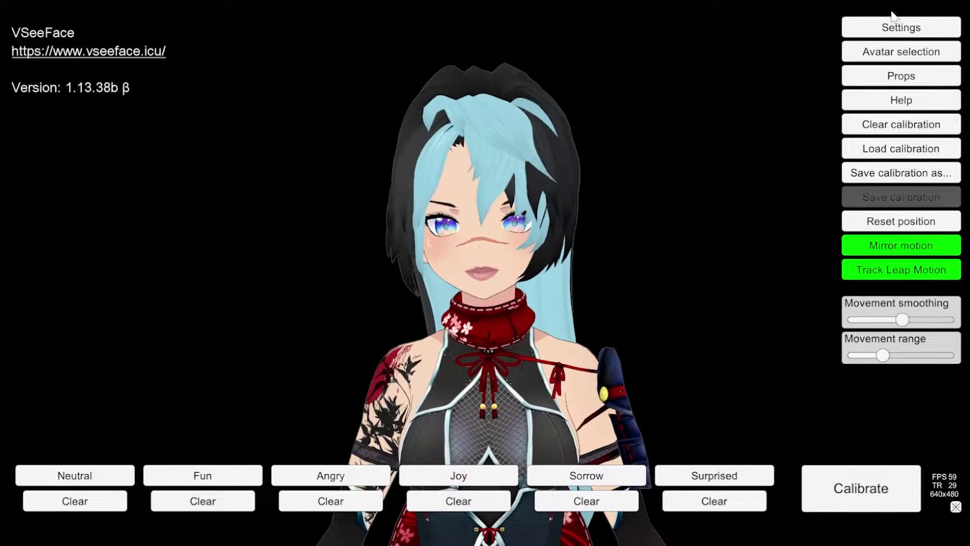
- In Light settings, turn the sun light black and check the ambient light colour
click(901, 27)
click(537, 29)
mouse_move(734, 214)
mouse_down()
mouse_move(702, 267)
mouse_move(695, 175)
mouse_up()
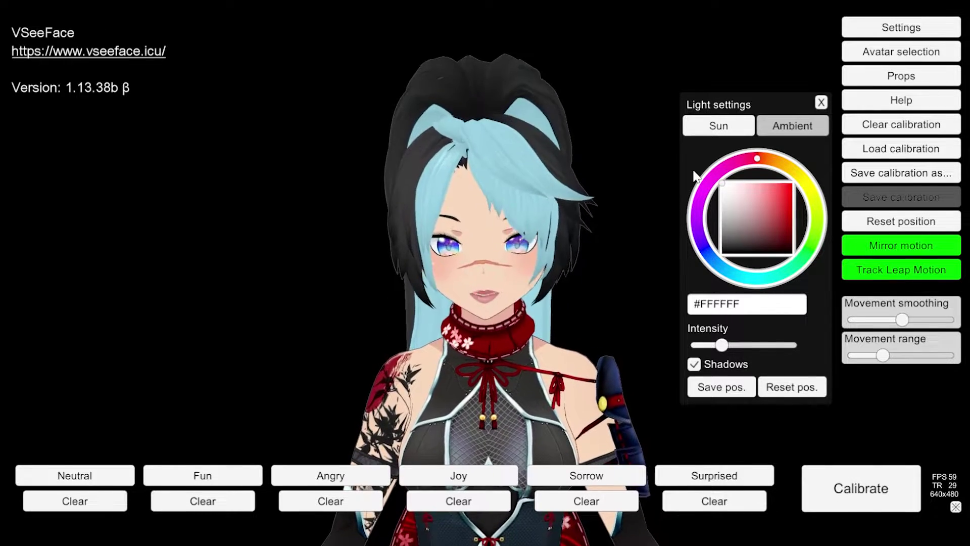
click(778, 124)
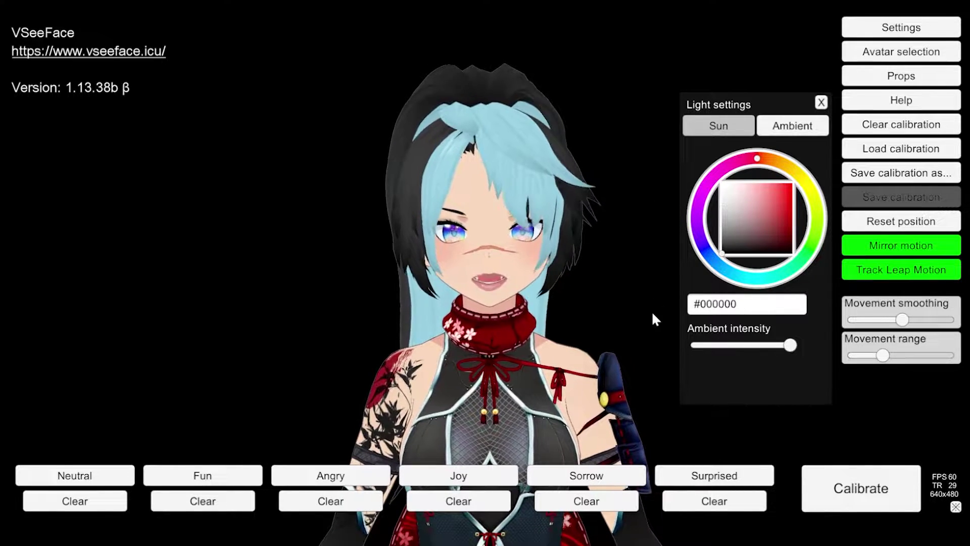
click(723, 123)
- Tint the sun light red #FF0000, darken it to #A21E1E, then restore white #FFFFFF
drag(737, 229, 805, 172)
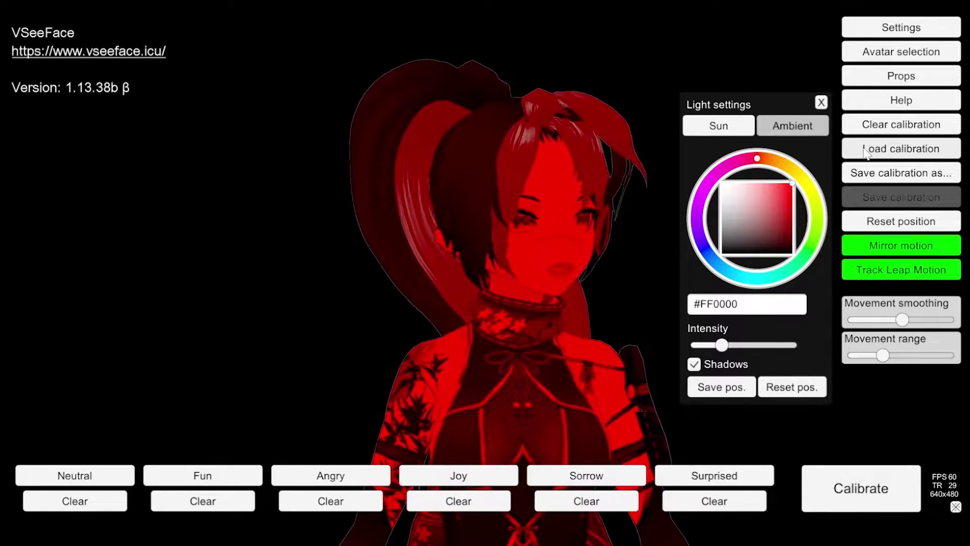
click(779, 209)
drag(779, 212, 720, 182)
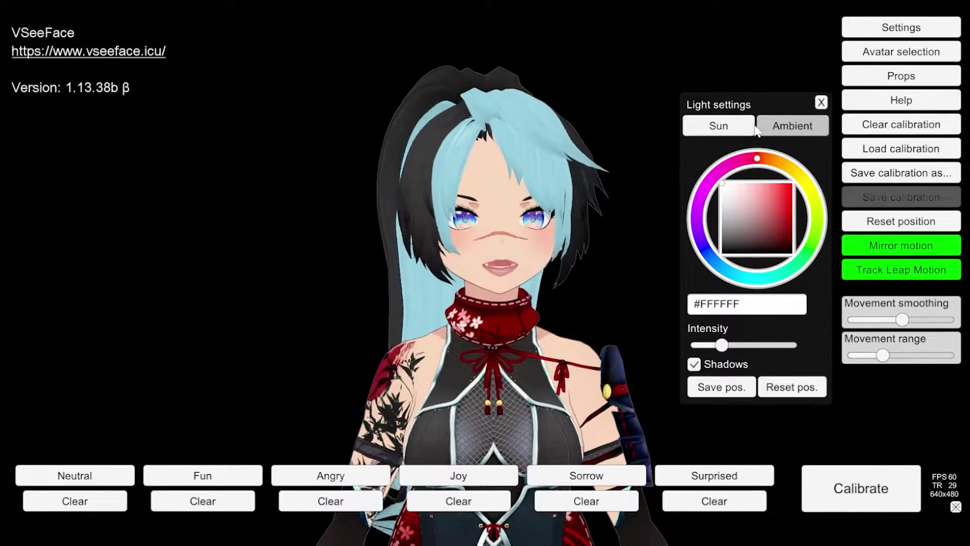
click(821, 103)
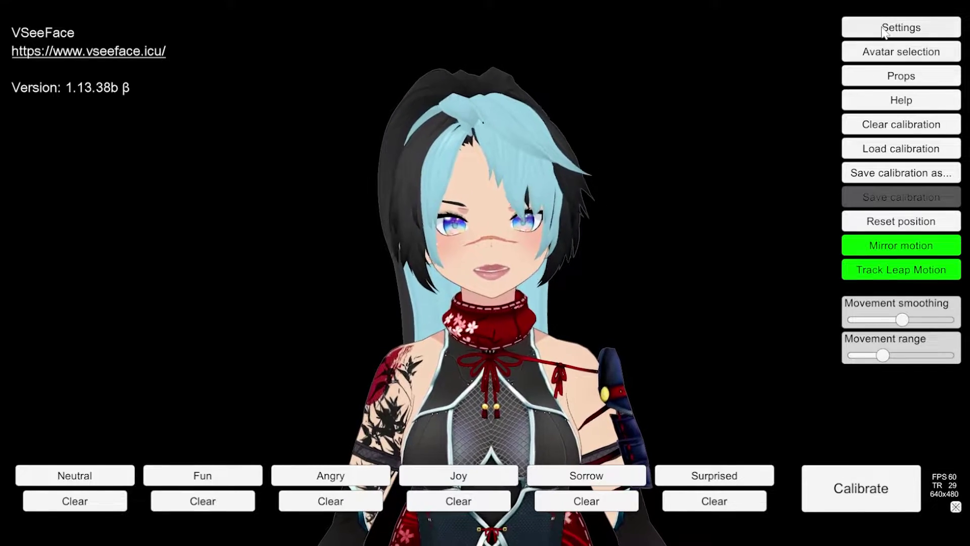
- Review the Bloom, Chromatic aberration and Color effect options without enabling any, then close Effect settings
click(901, 27)
click(442, 31)
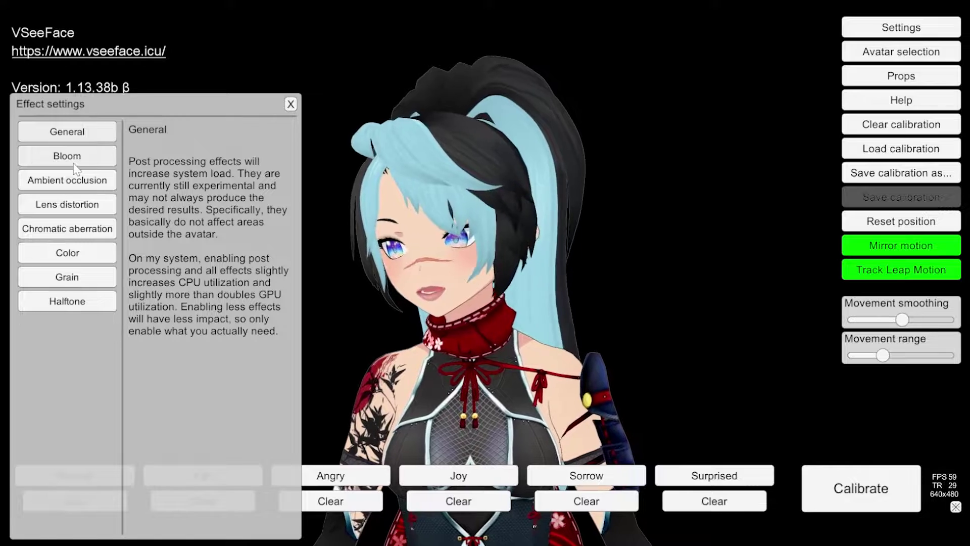
click(74, 163)
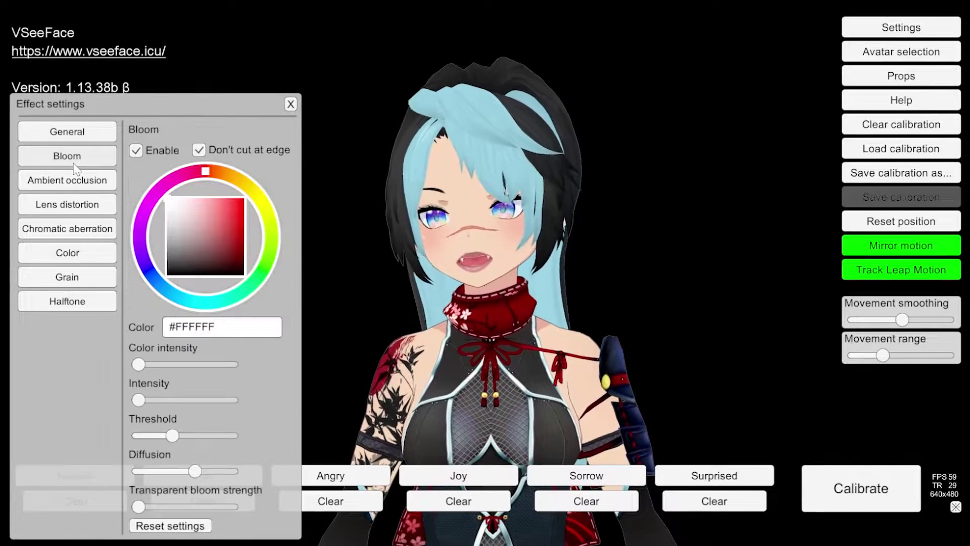
click(70, 235)
click(65, 252)
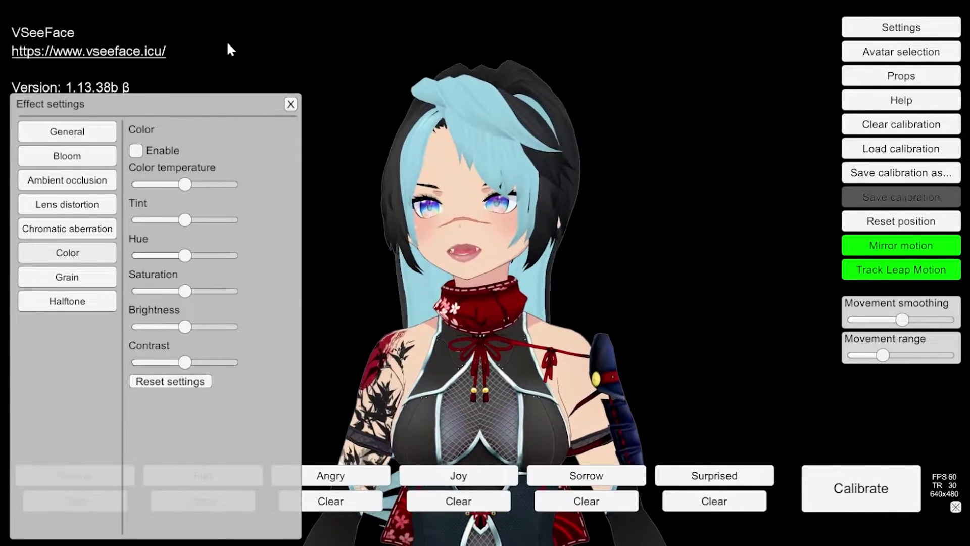
click(291, 104)
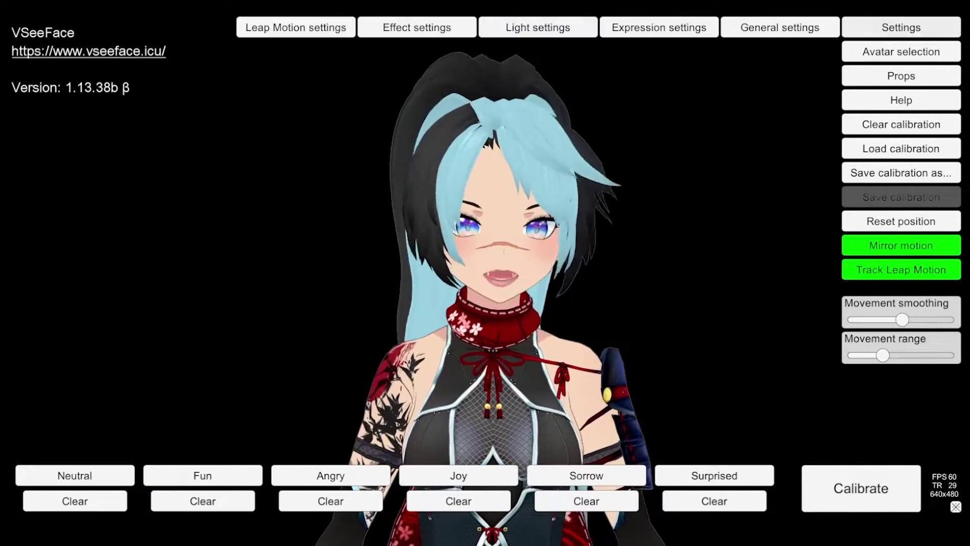
- Check the Leap Motion smoothing, position, rotation and detection range sliders, then close the panel
click(328, 41)
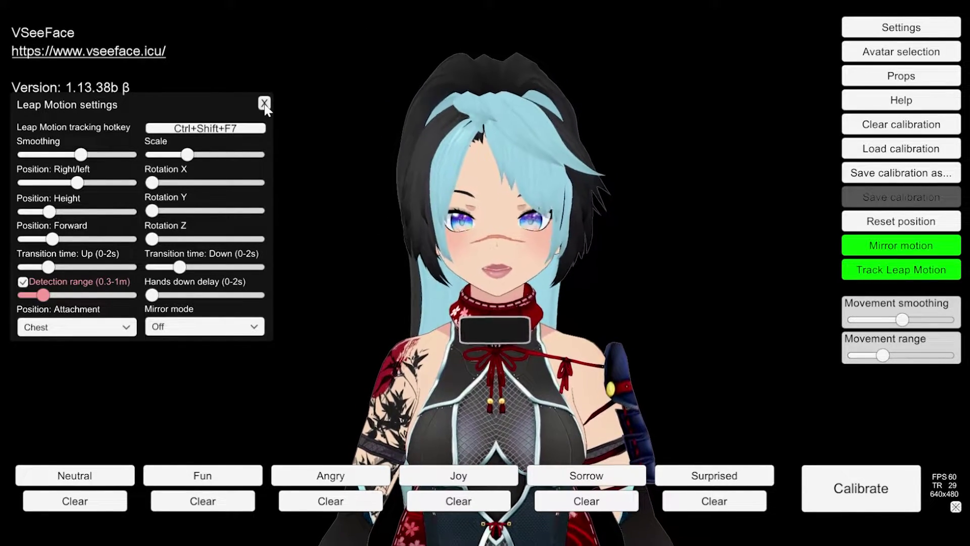
click(264, 104)
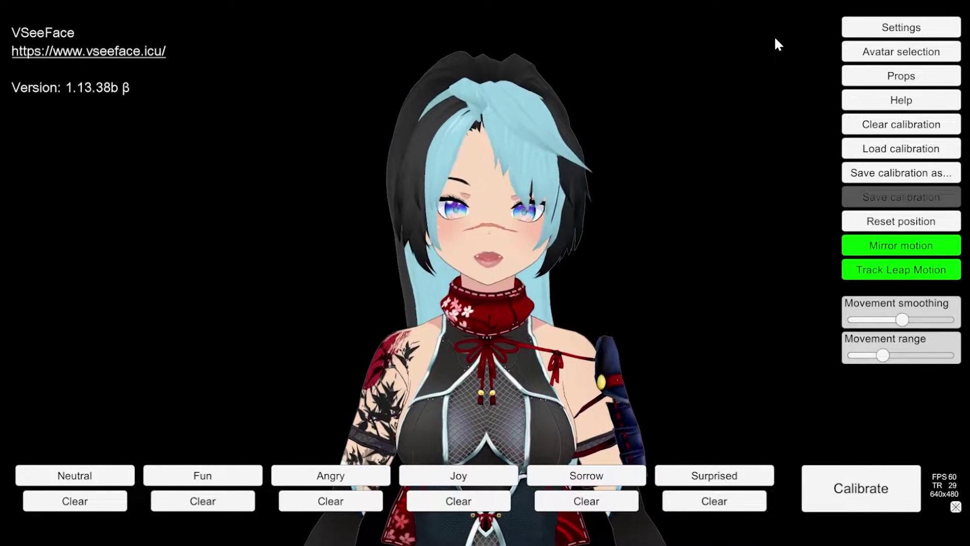
click(877, 52)
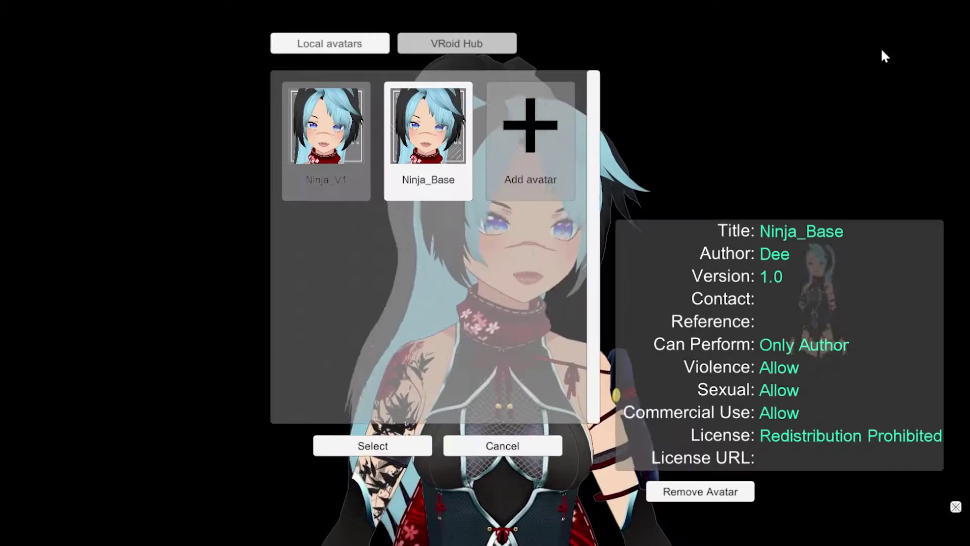
key(Escape)
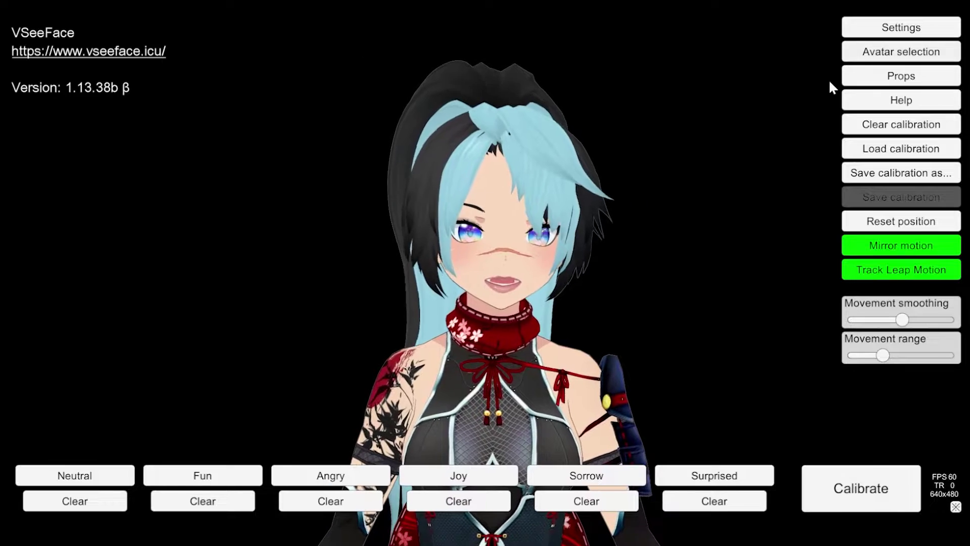
click(865, 53)
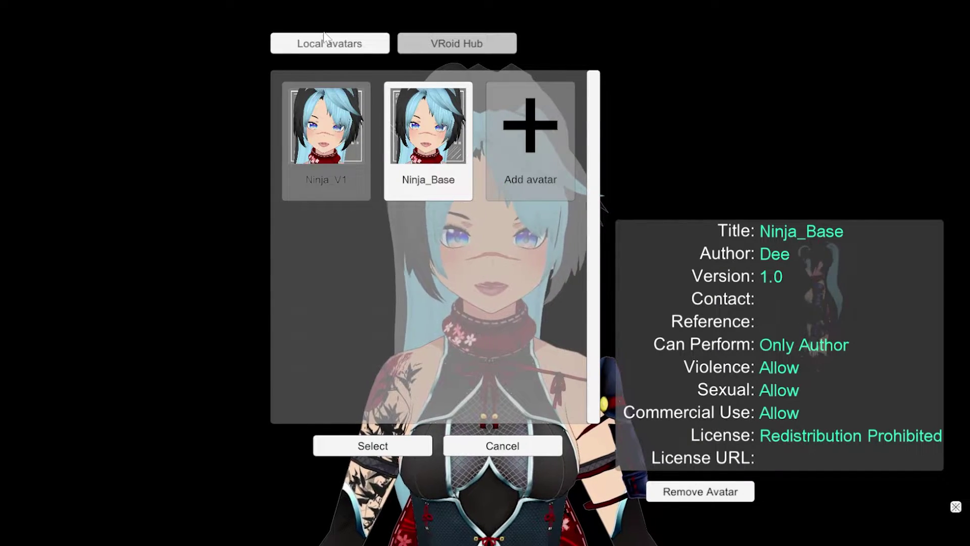
key(Escape)
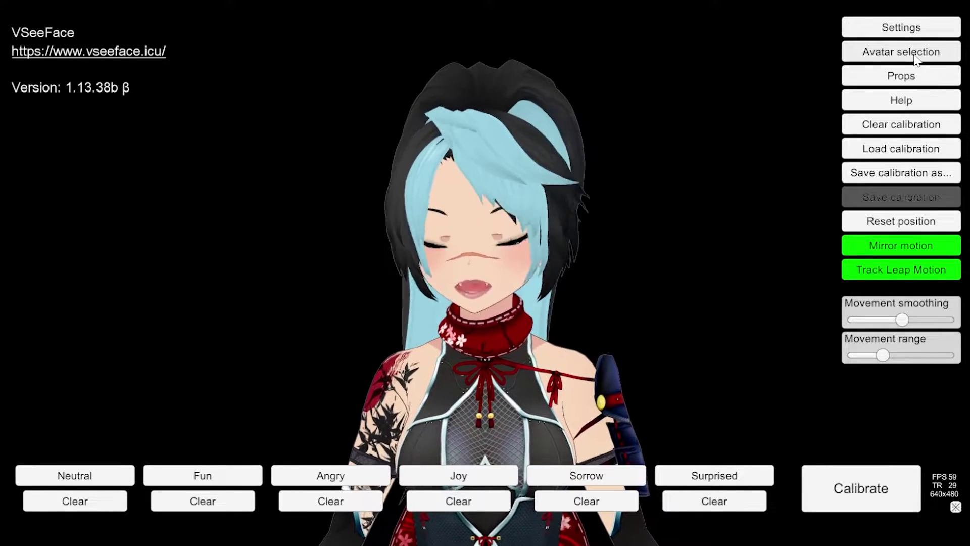
click(900, 77)
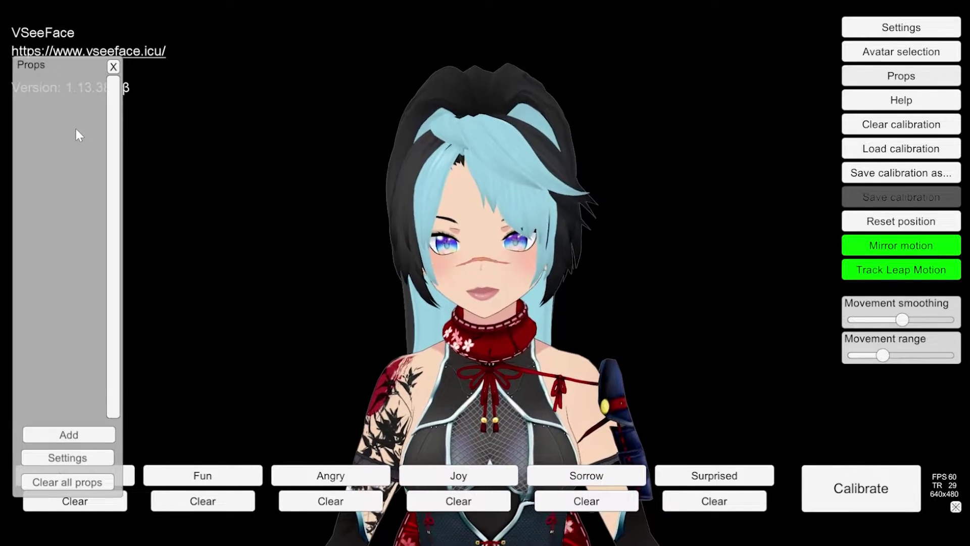
click(114, 66)
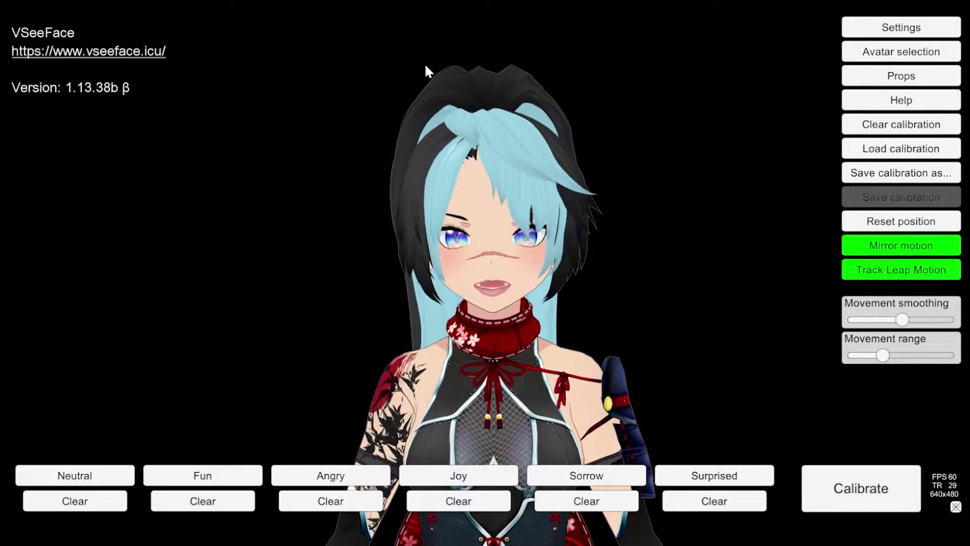